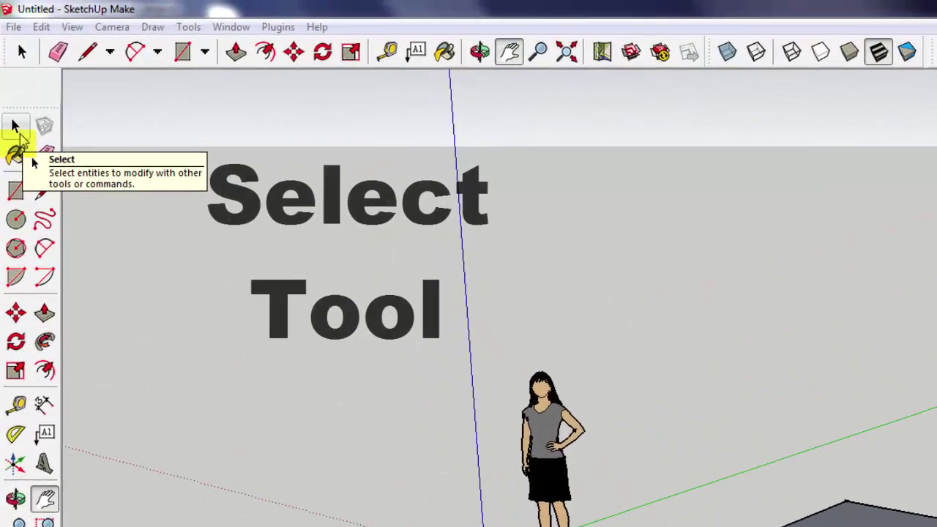
Switch to the Select tool
left_click(16, 128)
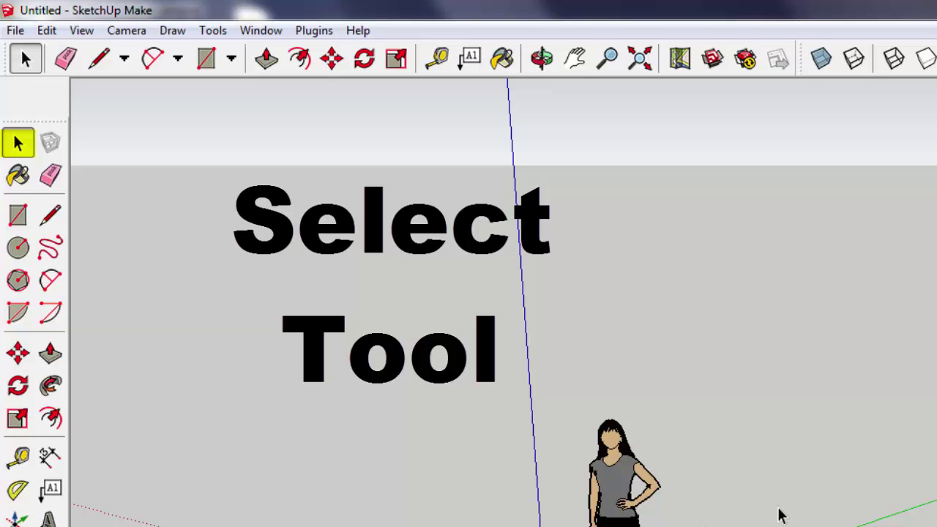
Draw a short line on the ground right of the grey rectangle, then return to Select
key("l")
left_click(754, 362)
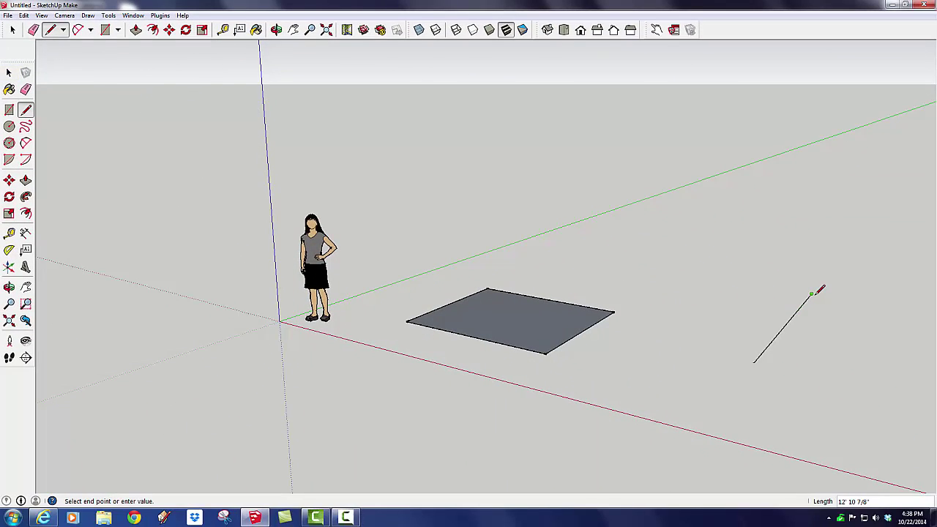
left_click(811, 294)
key("space")
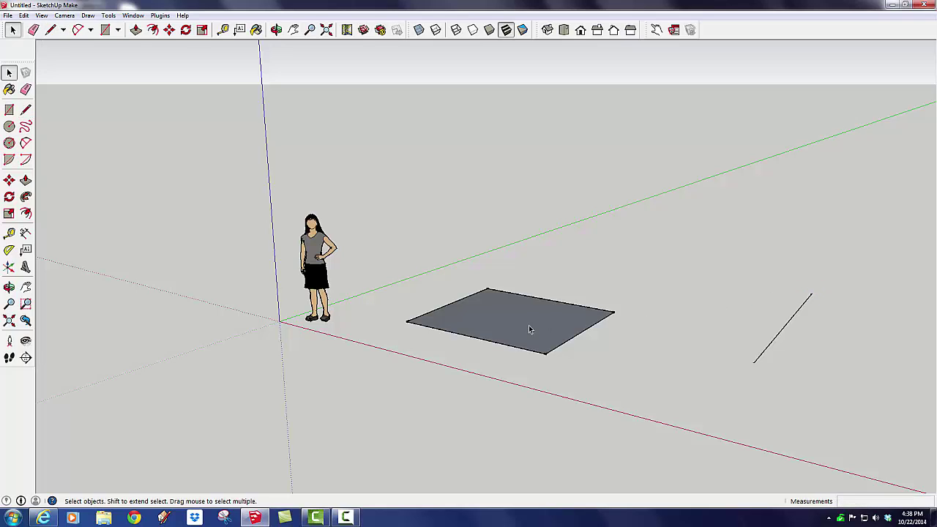
Start a rectangle with R, then cancel it and go back to selecting
key("r")
left_click(439, 218)
key("space")
Select the grey face, then only its top edge, then the whole face again
left_click(474, 325)
left_click(535, 299)
left_click(518, 328)
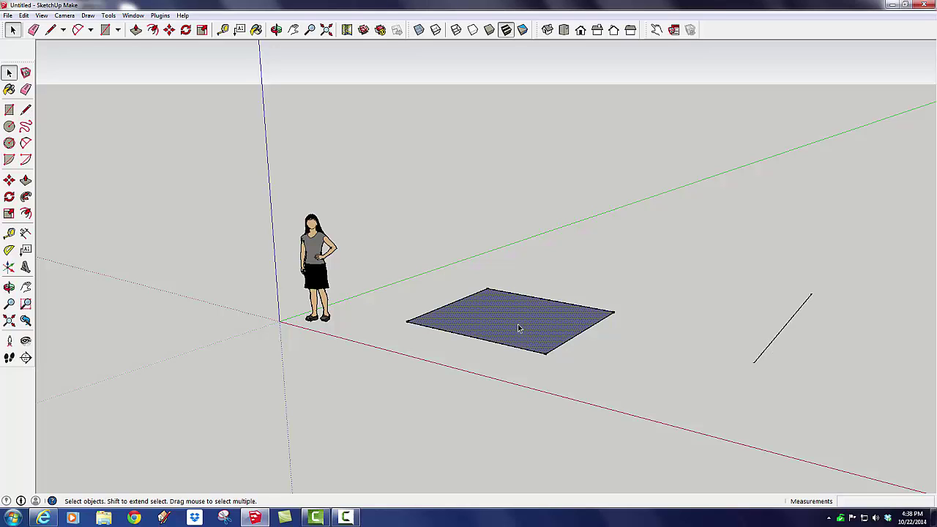
scroll(548, 318, "up", 5)
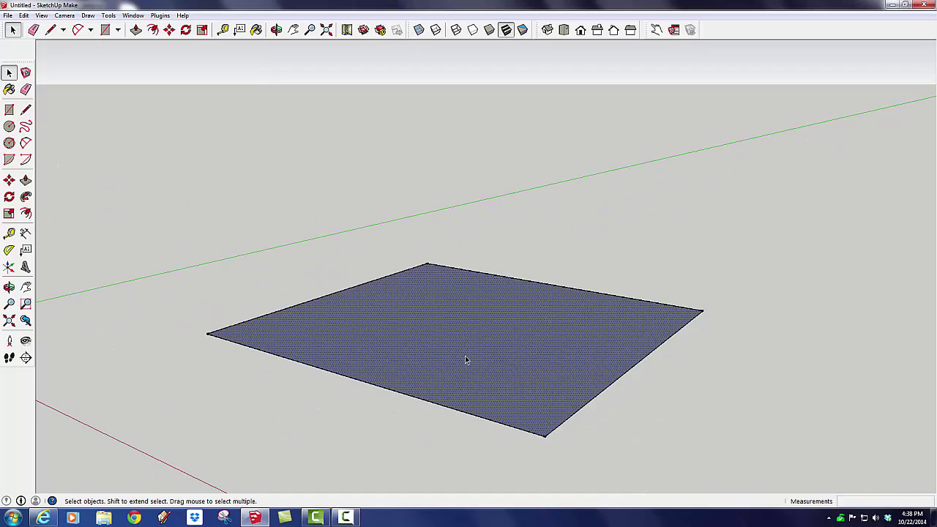
middle_click_drag(465, 355, 464, 388)
scroll(463, 380, "up", 3)
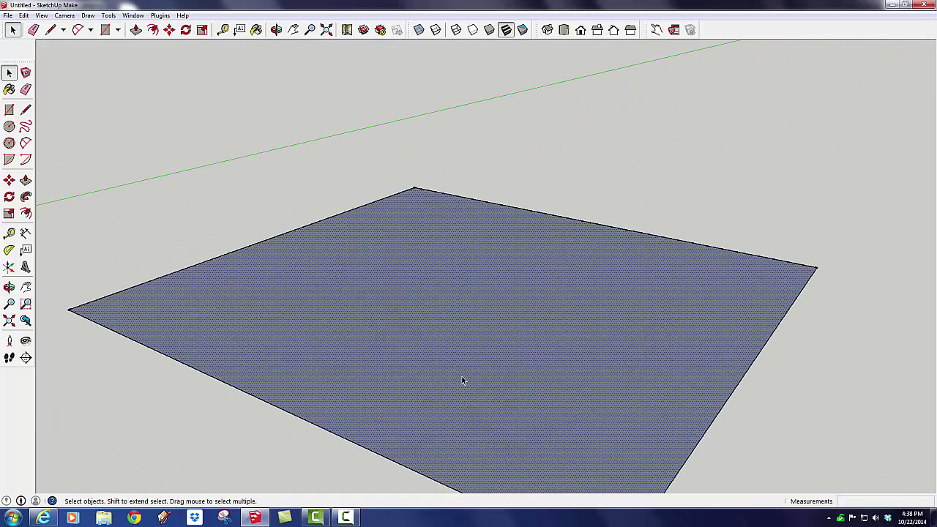
scroll(462, 377, "down", 4)
Select the face's top edge, then the woman figure, then clear it and reselect the face
left_click(567, 289)
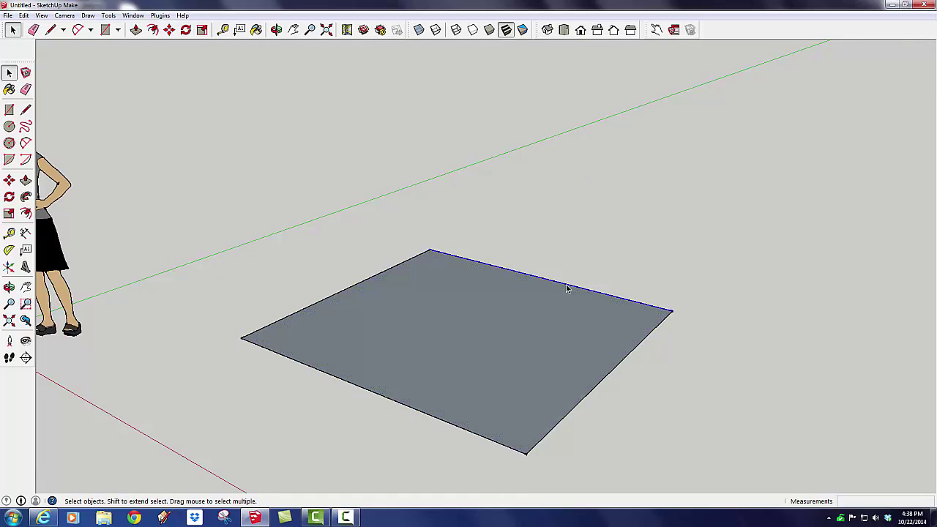
middle_click_drag(153, 243, 318, 251, "shift")
left_click(216, 256)
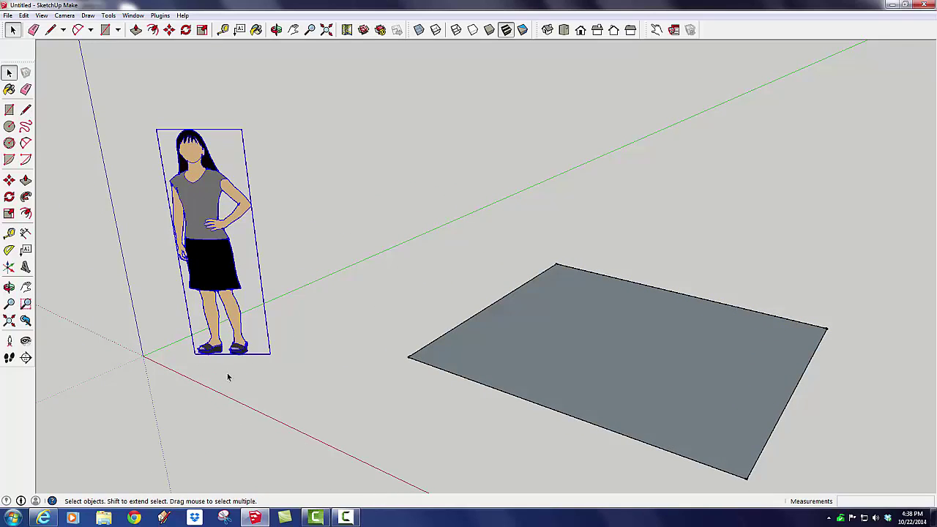
scroll(343, 281, "down", 2)
left_click(344, 285)
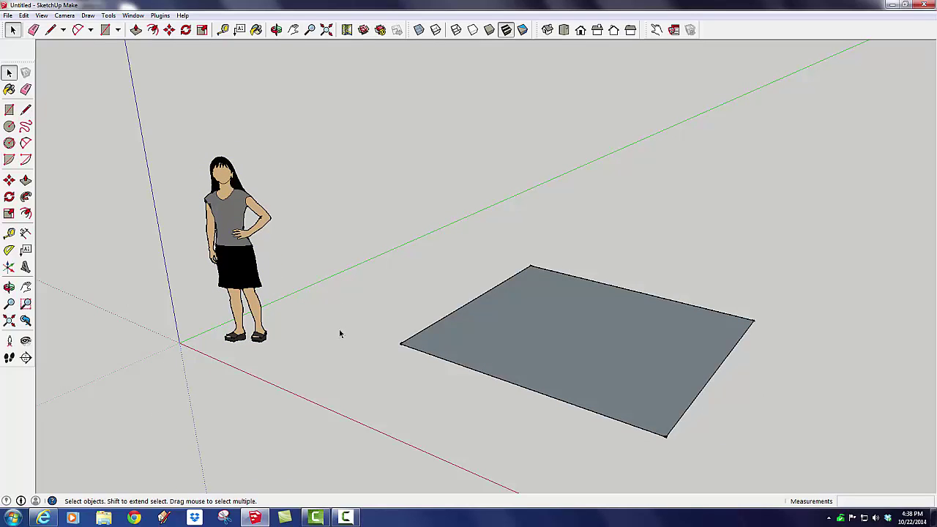
left_click(478, 337)
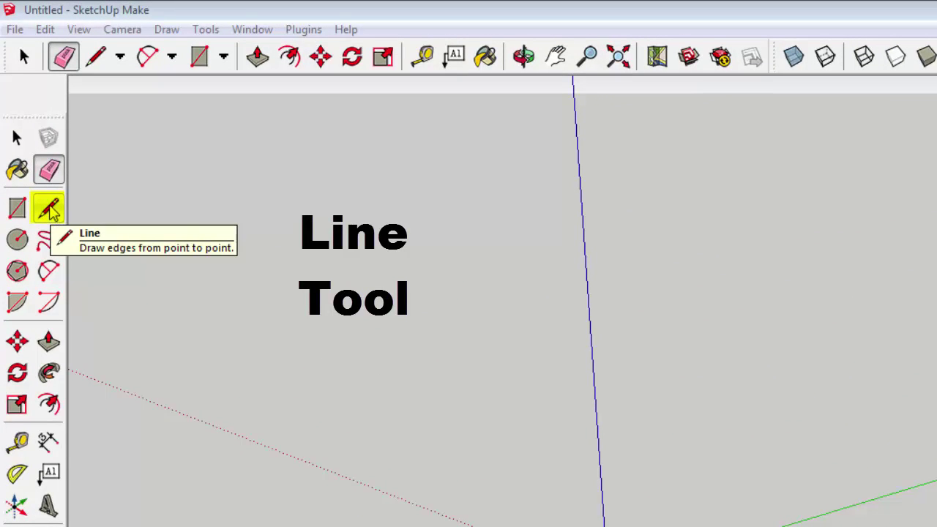
Draw two connected edges with the Line tool, starting near the origin
left_click(48, 210)
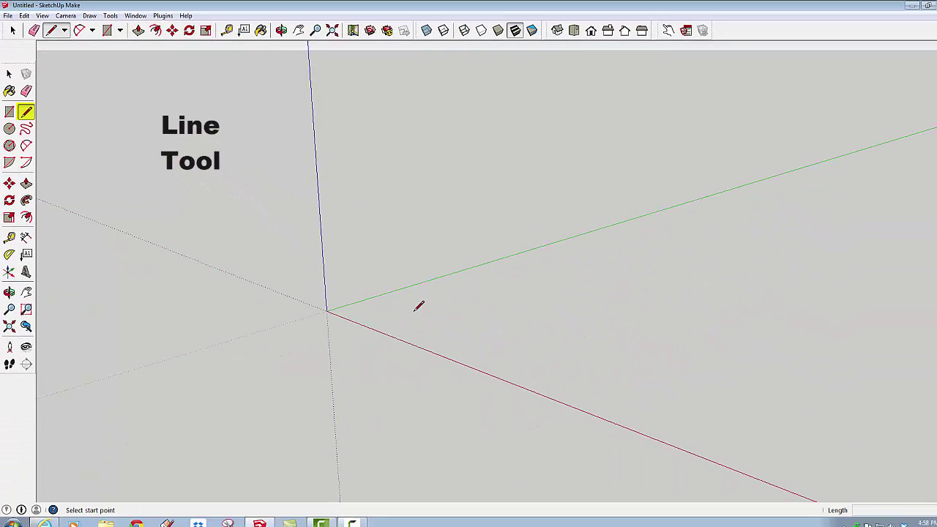
left_click(414, 311)
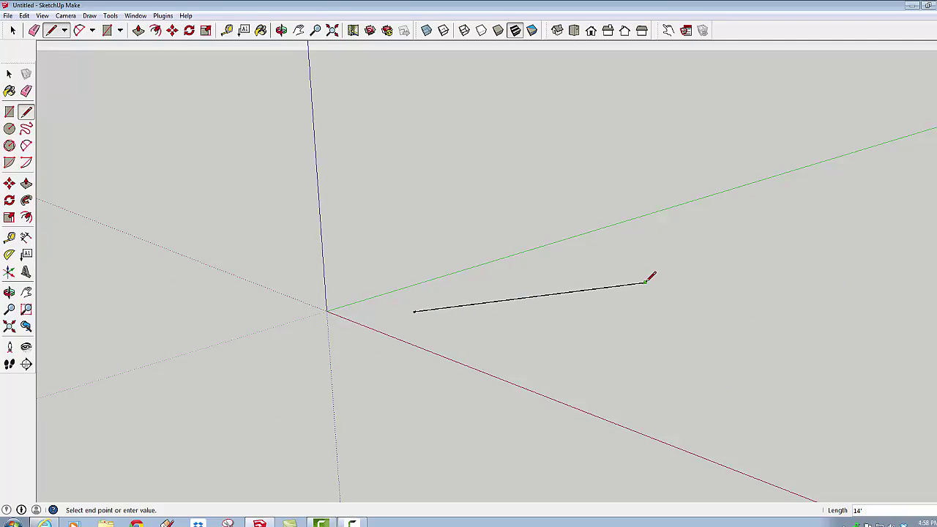
left_click(646, 282)
double_click(773, 314)
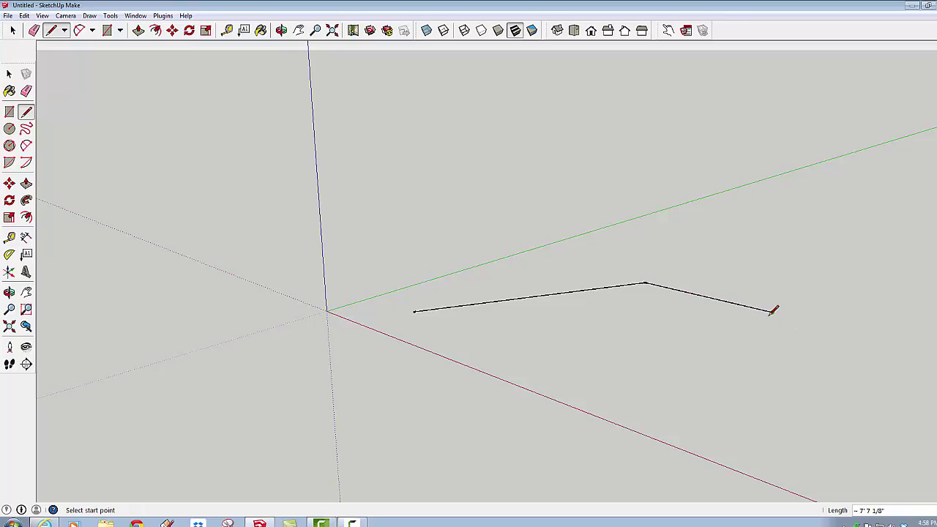
Extend the zigzag from the last endpoint with seven more edges, then end the line with Esc
left_click(773, 312)
left_click(612, 313)
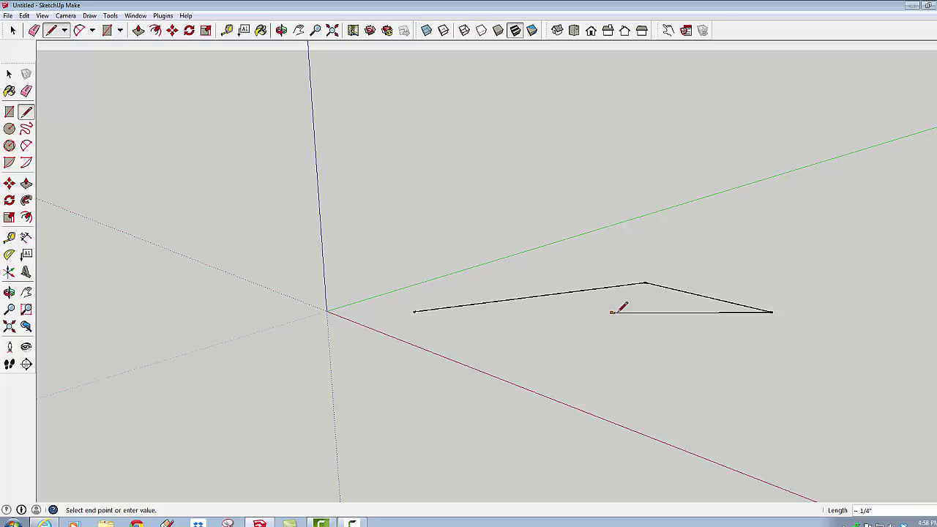
left_click(610, 356)
left_click(617, 370)
left_click(683, 392)
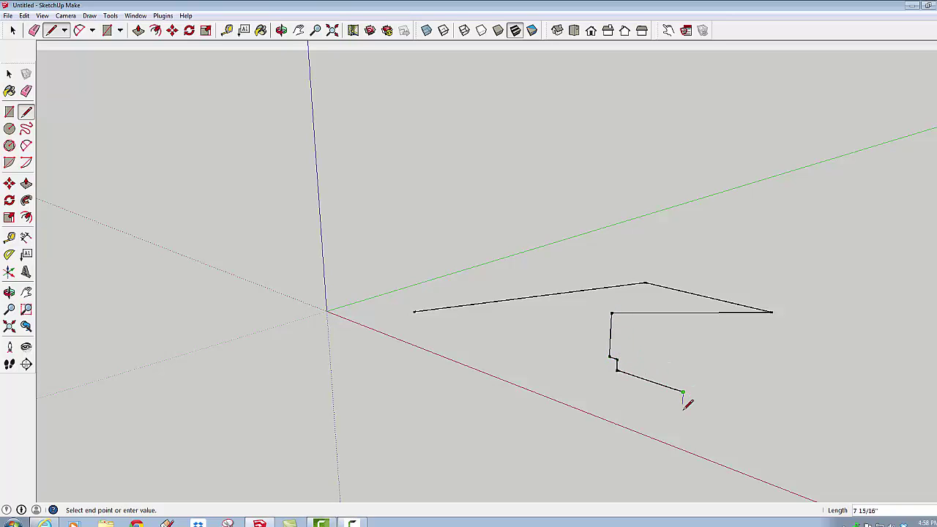
left_click(787, 441)
left_click(794, 384)
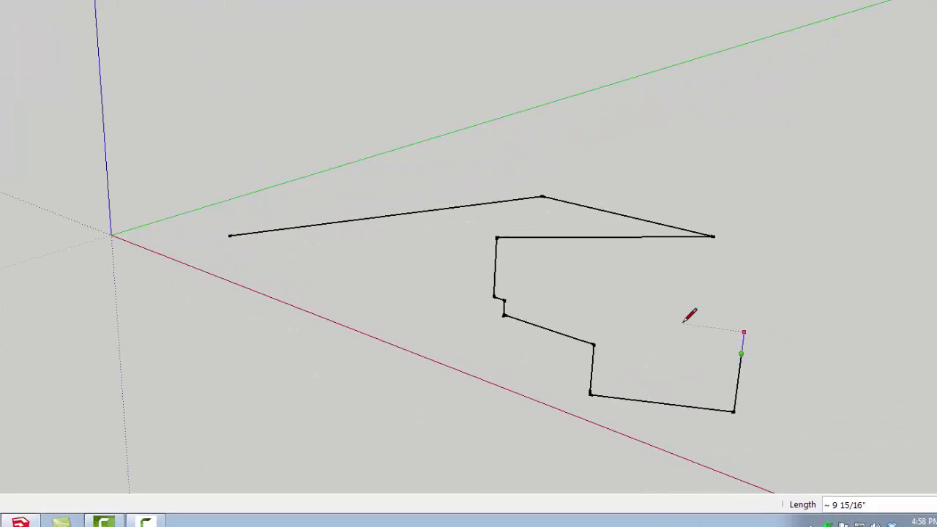
left_click(648, 287)
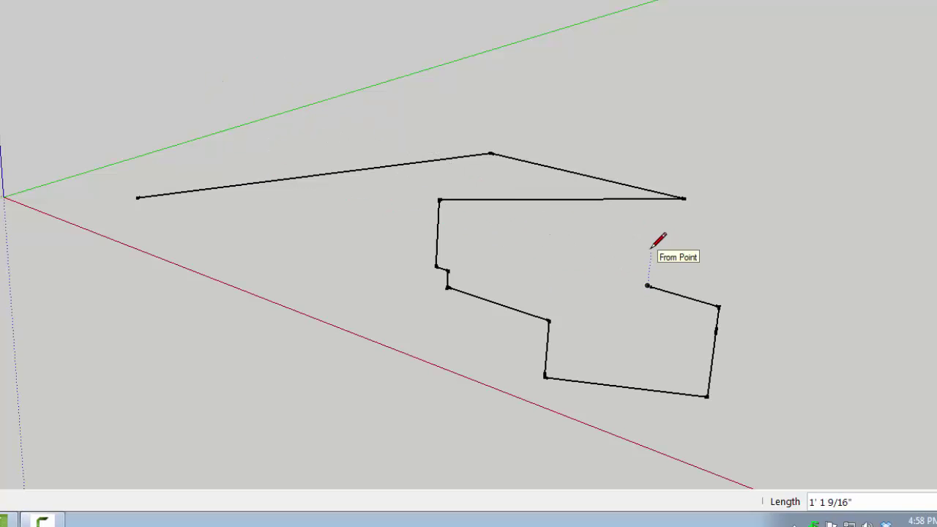
key("Escape")
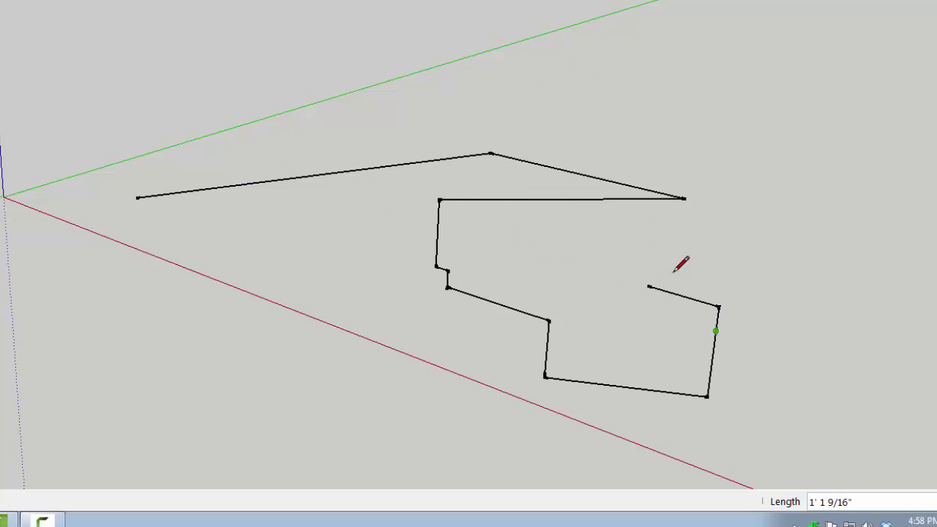
mouse_move(735, 211)
middle_mouse_down()
mouse_move(688, 192)
mouse_move(557, 59)
mouse_move(534, 190)
mouse_move(483, 183)
mouse_move(527, 186)
mouse_move(514, 93)
mouse_move(514, 166)
mouse_move(763, 130)
mouse_move(475, 15)
mouse_move(172, 52)
mouse_move(210, 40)
mouse_move(473, 19)
mouse_move(610, 117)
mouse_move(686, 149)
mouse_move(755, 232)
mouse_move(803, 247)
middle_mouse_up()
mouse_move(494, 126)
middle_mouse_down()
mouse_move(502, 171)
mouse_move(537, 218)
mouse_move(613, 281)
middle_mouse_up()
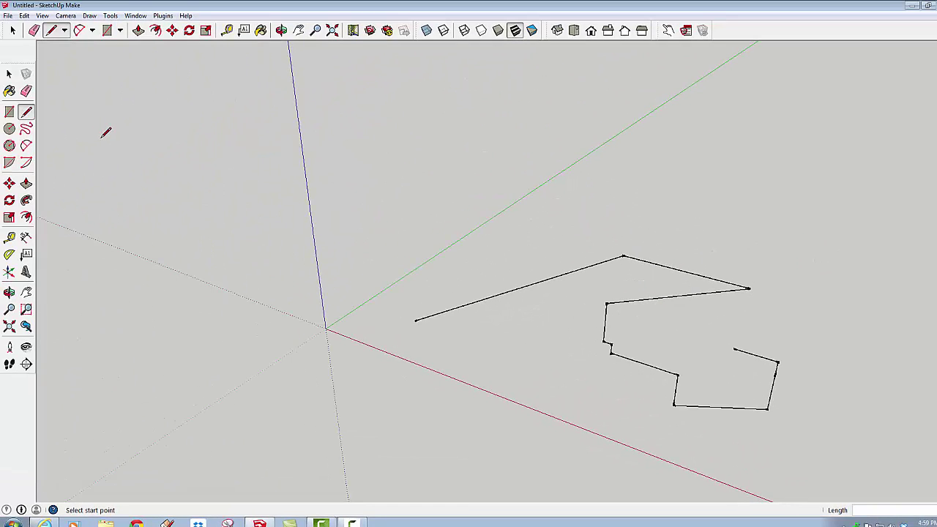
Drag the Eraser across all edges of the zigzag chain to delete them
left_click(26, 91)
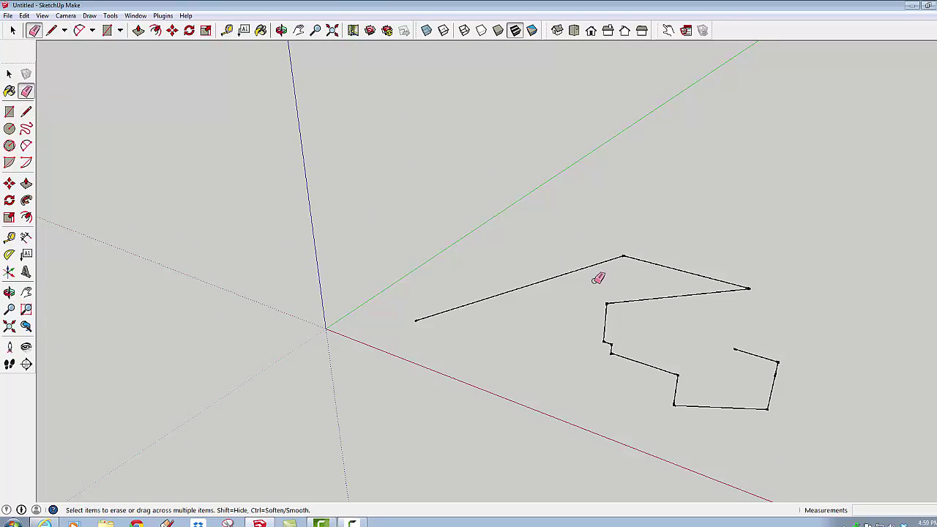
mouse_move(545, 253)
left_mouse_down()
mouse_move(600, 269)
mouse_move(658, 253)
mouse_move(658, 285)
mouse_move(638, 309)
mouse_move(604, 323)
mouse_move(619, 359)
mouse_move(681, 395)
mouse_move(685, 409)
mouse_move(720, 404)
mouse_move(765, 354)
left_mouse_up()
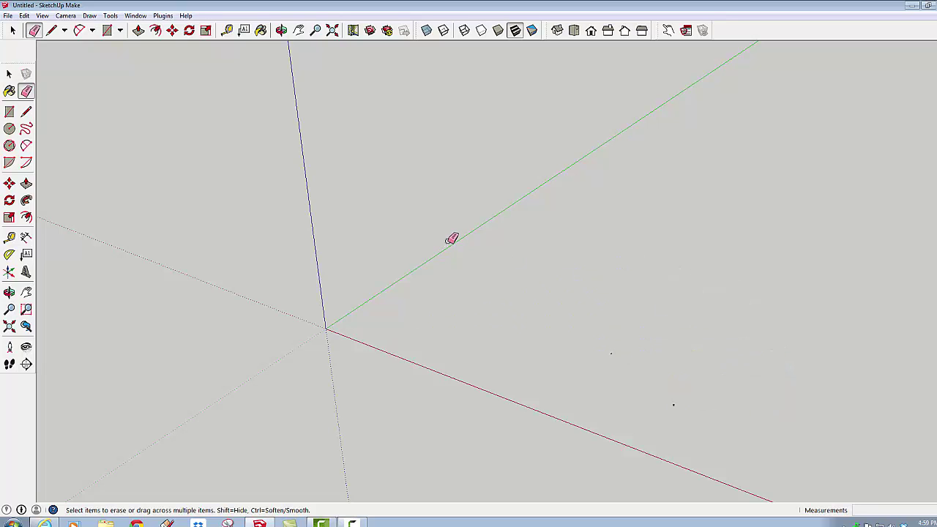
middle_click_drag(471, 307, 431, 252)
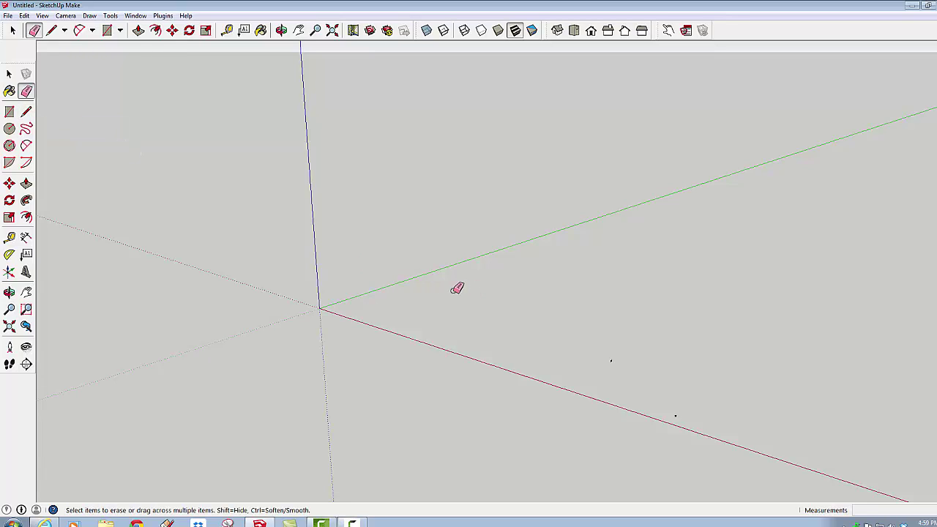
key("l")
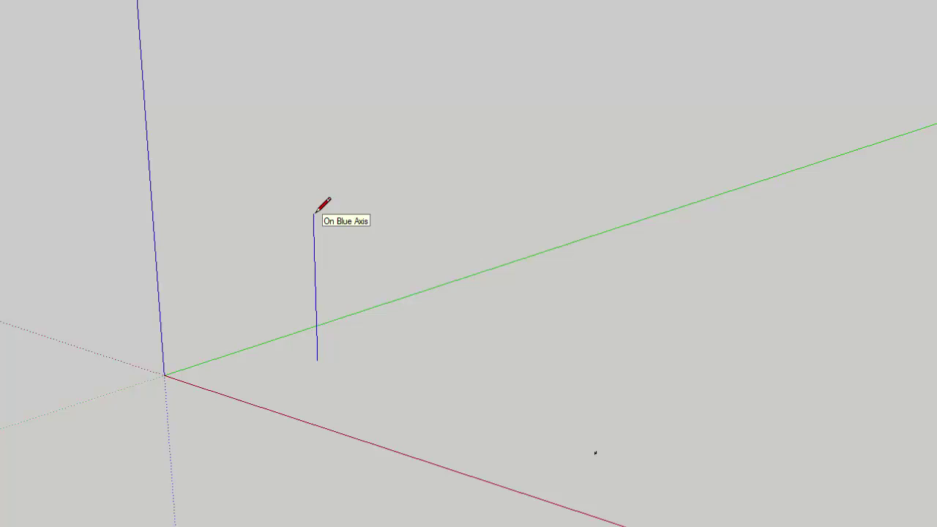
key("shift")
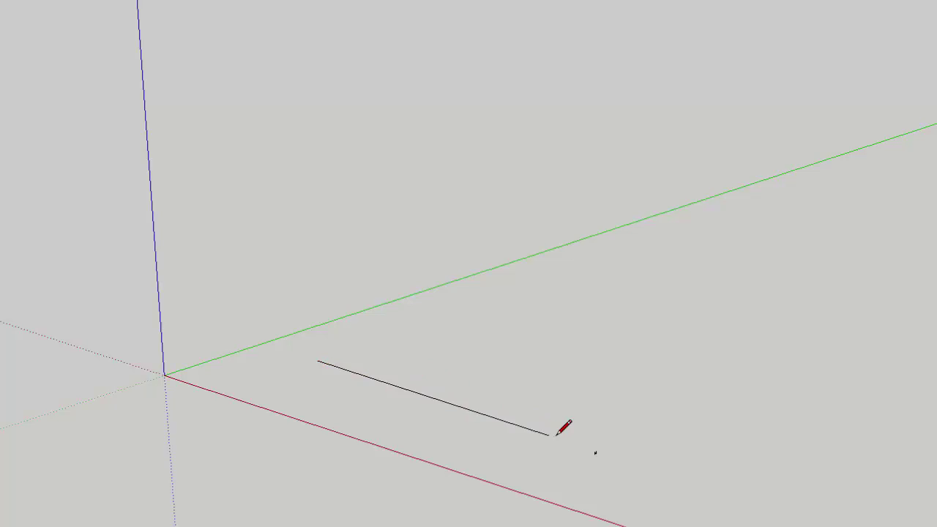
key("shift")
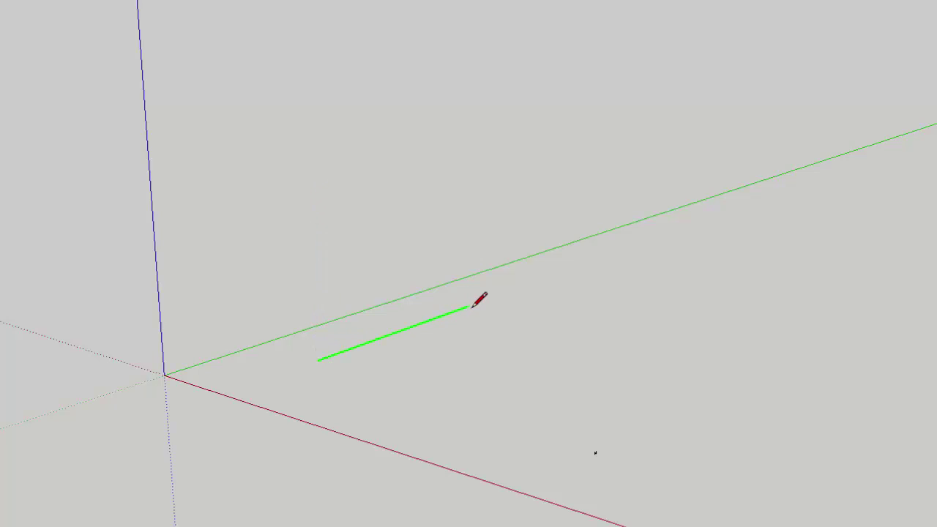
key("e")
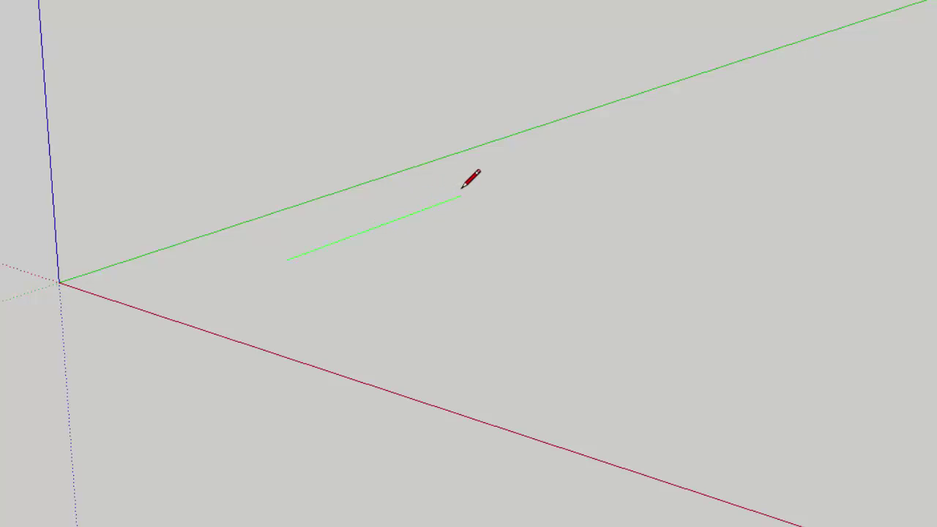
Place the remaining corners and close the outline at its start to form a grey face
left_click(464, 194)
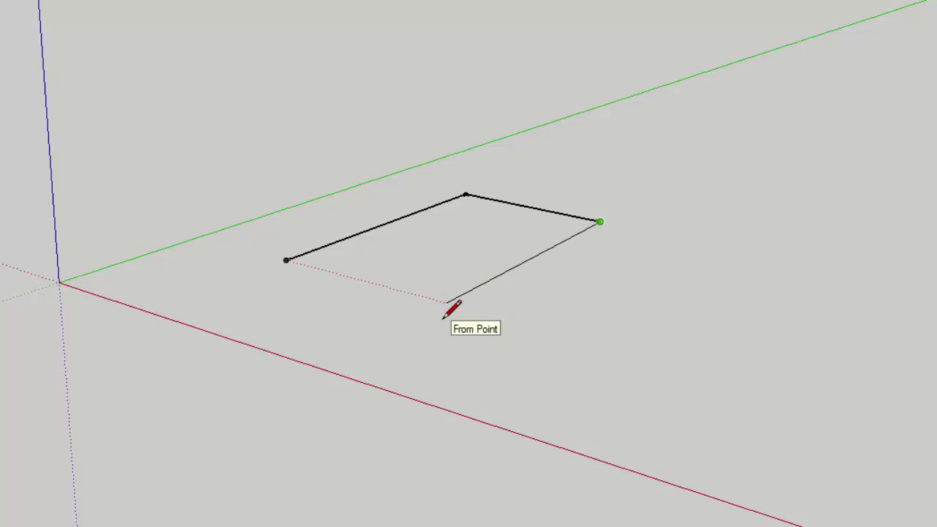
left_click(446, 302)
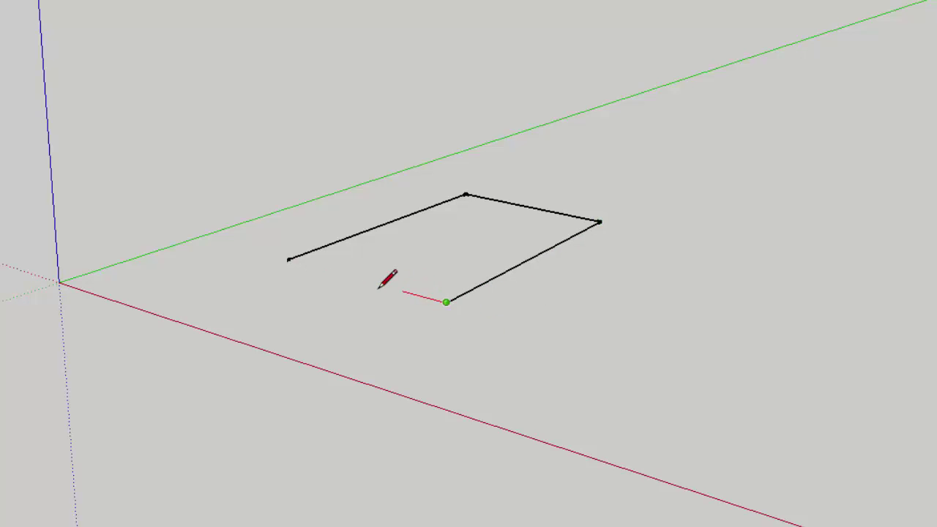
left_click(289, 259)
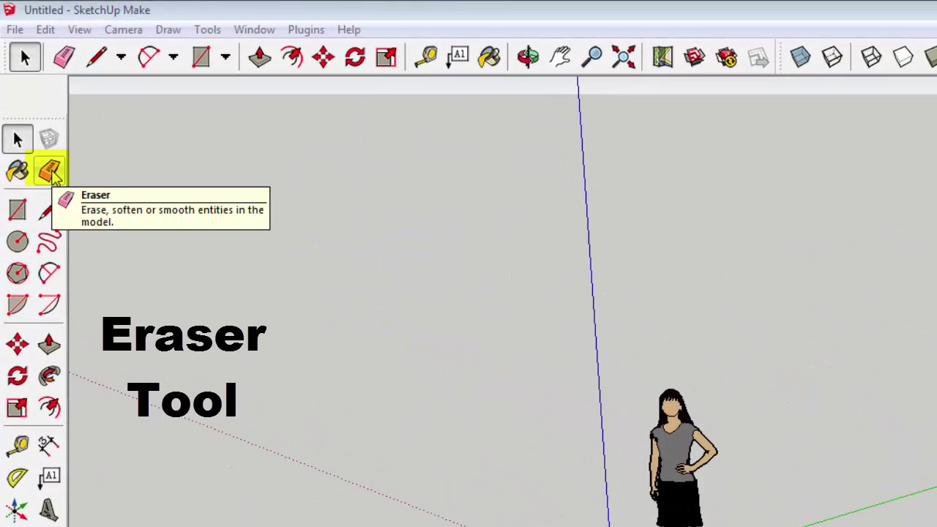
Erase the woman figure and the square's top-right edge, then undo to restore three edges
left_click(51, 171)
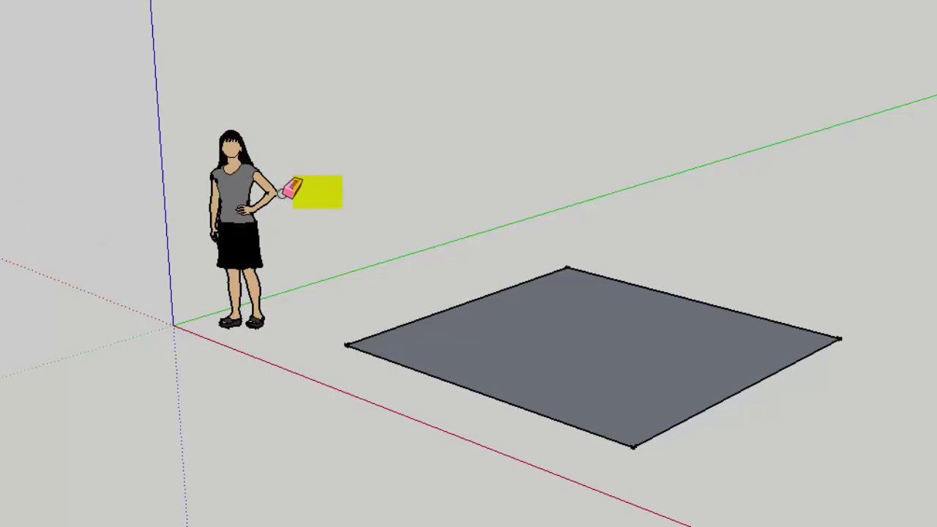
left_click(282, 192)
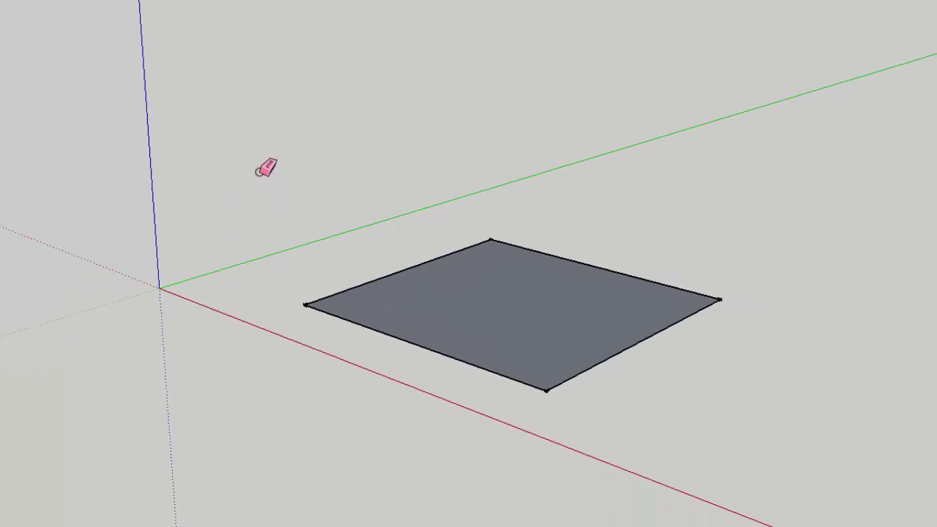
left_click(517, 242)
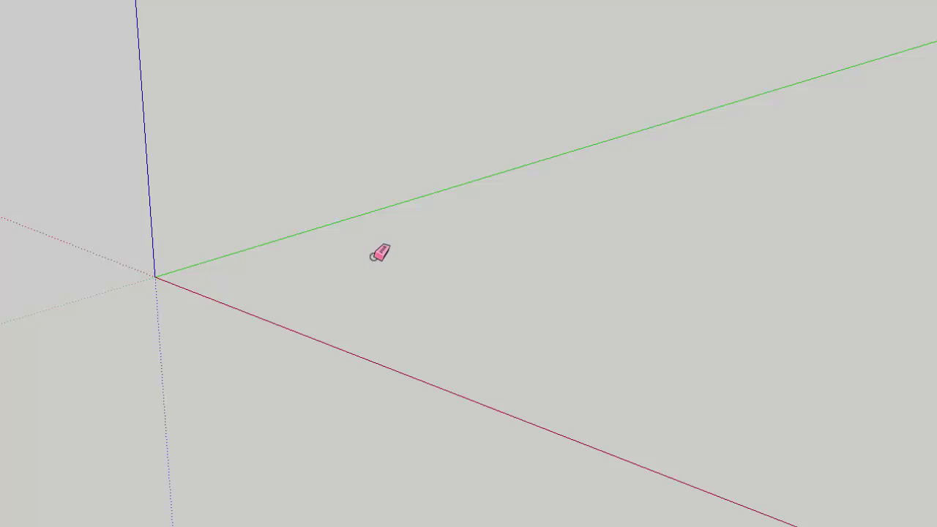
key("ctrl+z")
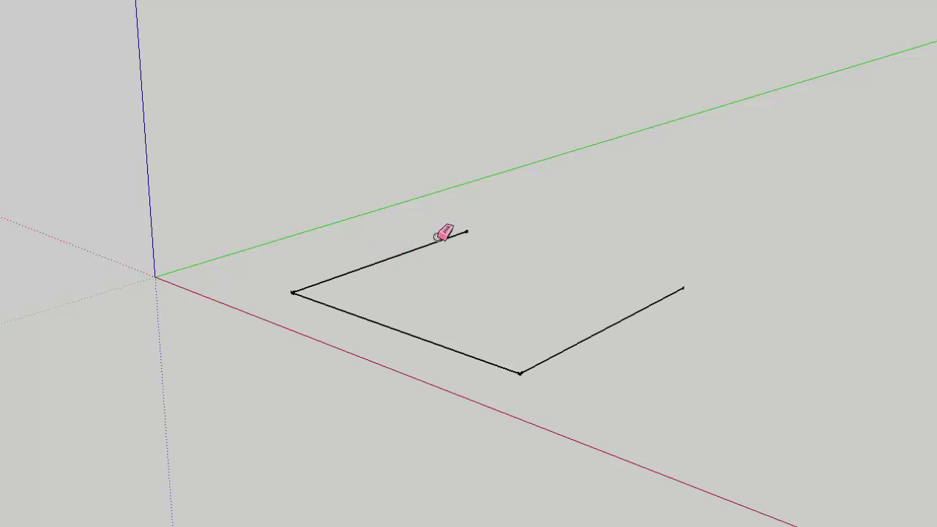
Delete the upper edge, leaving an L-shaped pair of connected edges
key("space")
key("Delete")
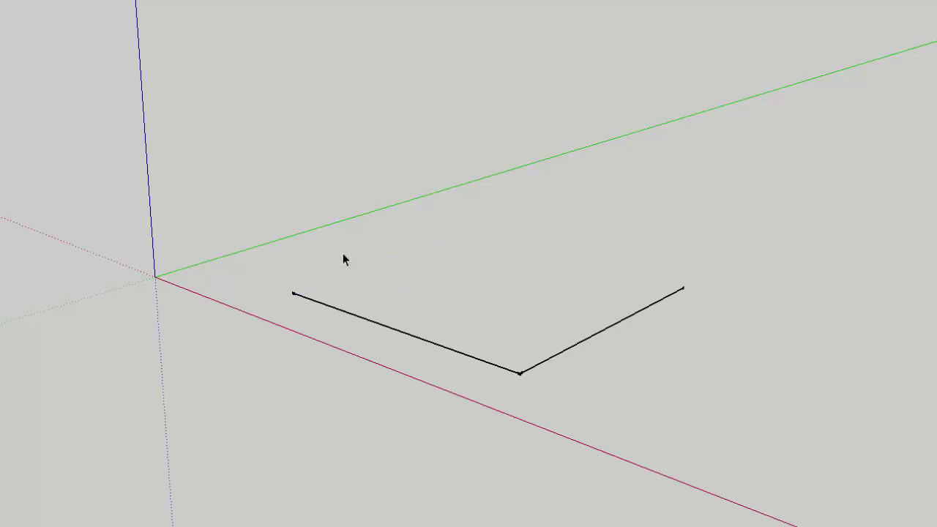